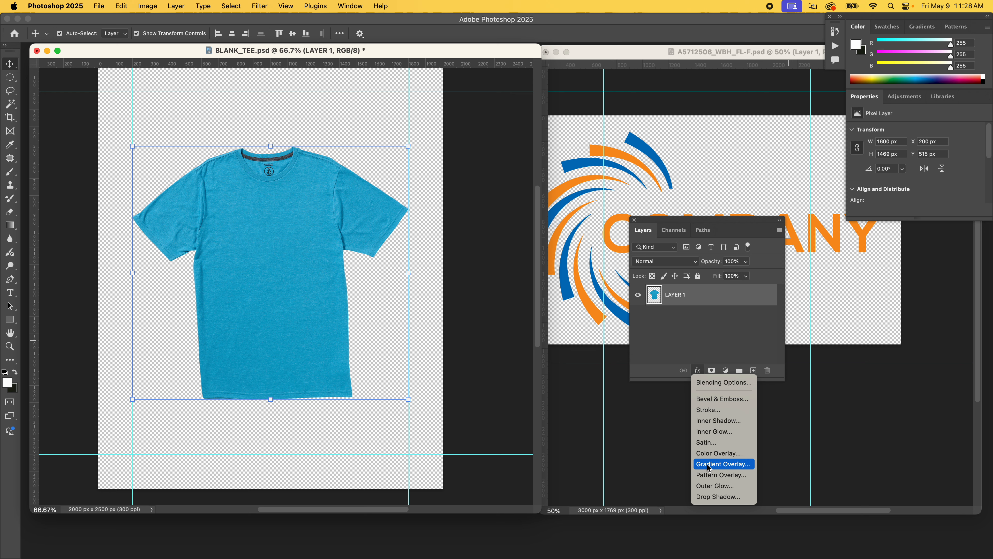
Add a Drop Shadow to the tee layer and set its angle to 125° with Use Global Light turned off.
left_click(711, 496)
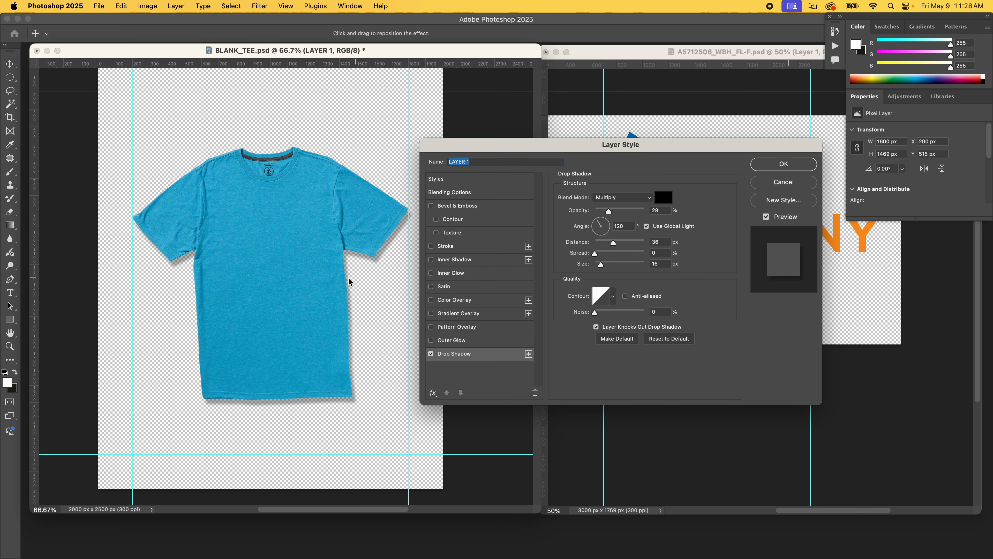
left_click_drag(613, 144, 541, 61)
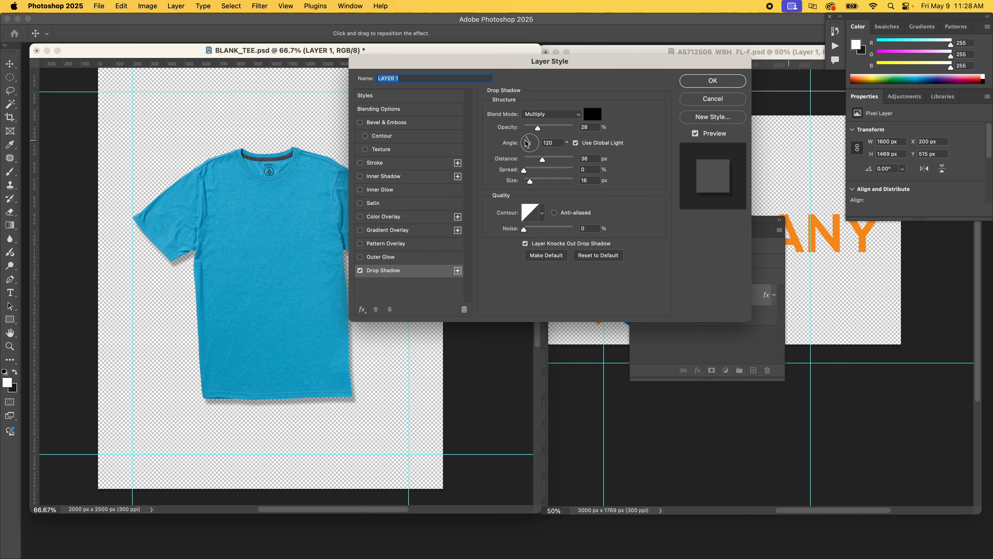
left_click(601, 145)
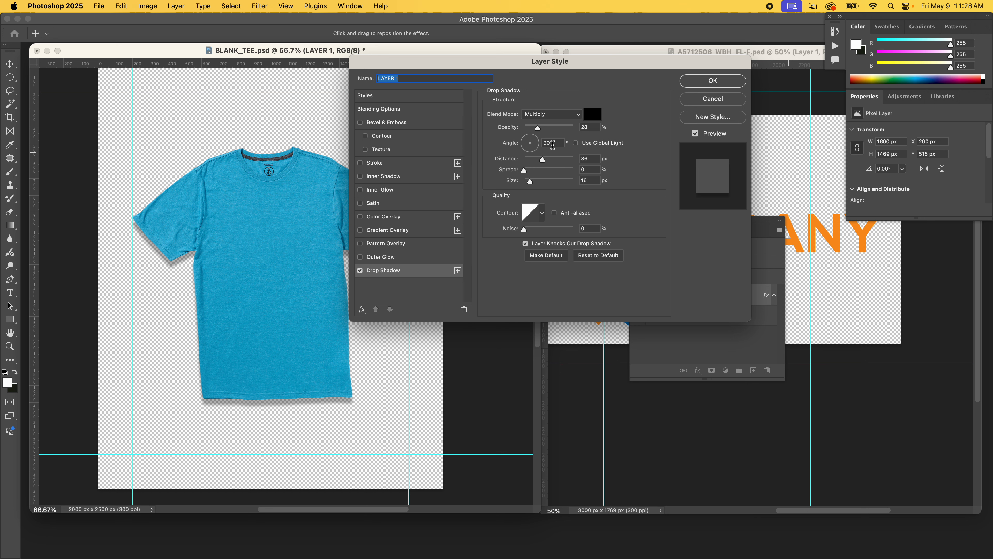
left_click_drag(530, 138, 513, 118)
left_click_drag(547, 65, 570, 69)
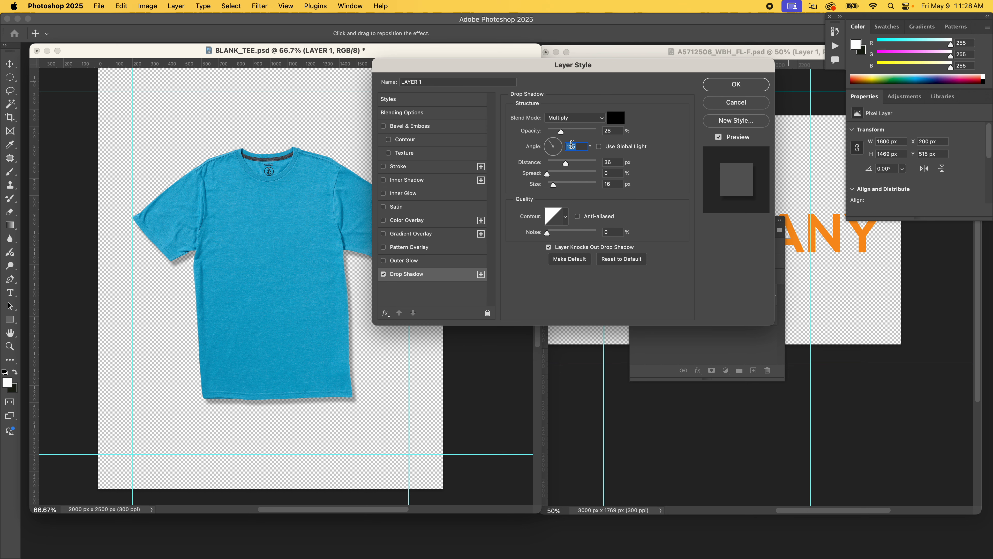
mouse_move(569, 133)
left_mouse_down()
mouse_move(588, 135)
mouse_move(580, 135)
left_mouse_up()
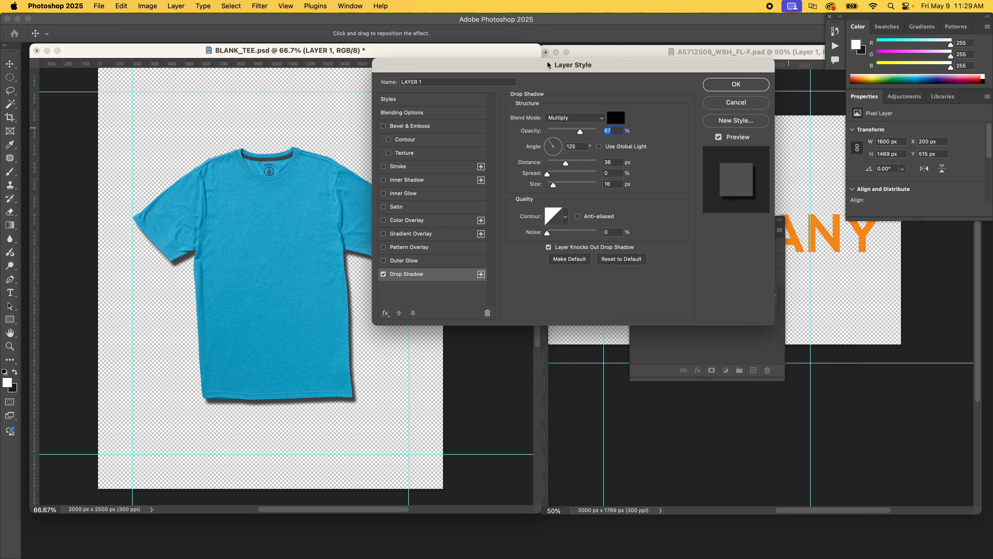
Set the drop shadow's opacity to 39%, distance 21 px, spread 0% and size 35 px, and apply it.
left_click_drag(548, 63, 615, 72)
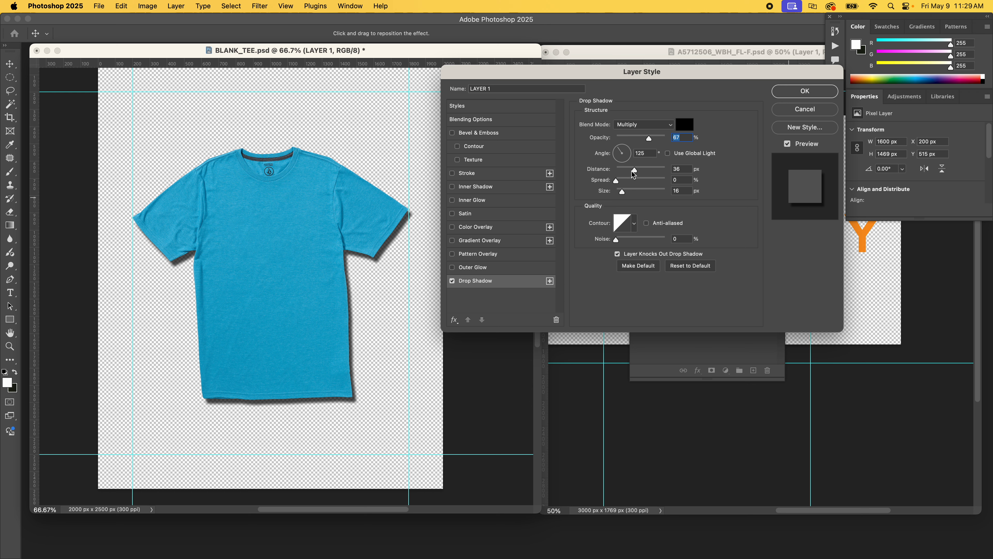
left_click_drag(634, 171, 628, 191)
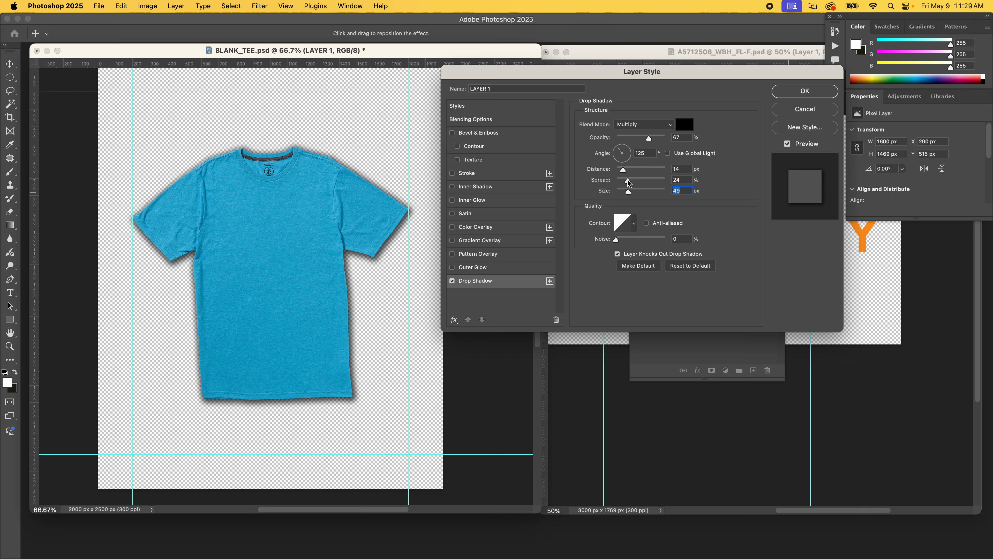
left_click_drag(626, 183, 618, 191)
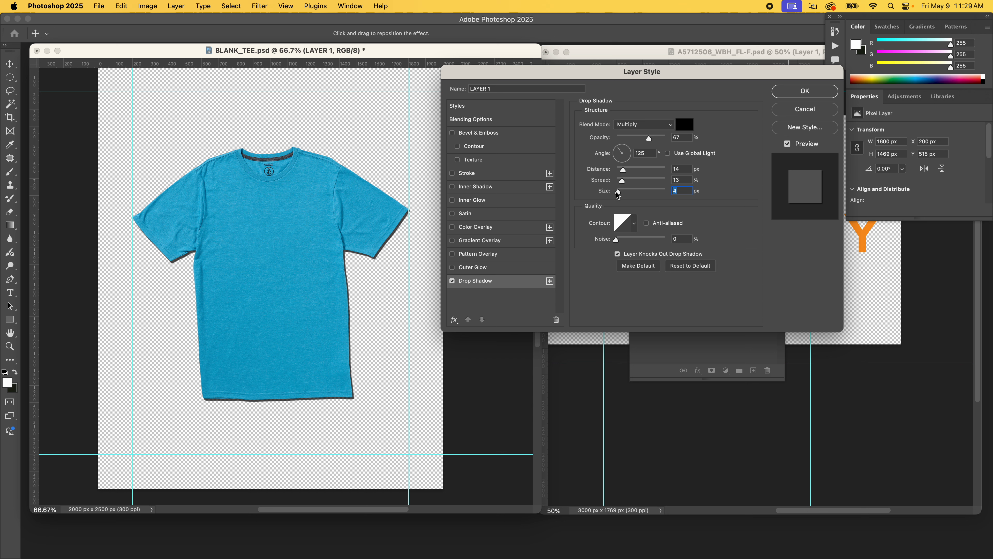
left_click_drag(617, 192, 627, 172)
left_click(626, 171)
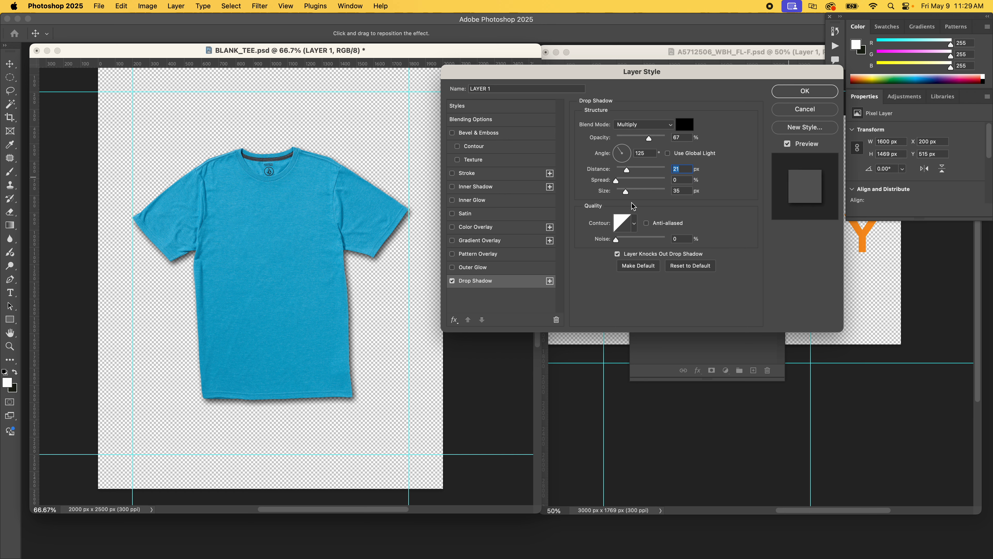
mouse_move(647, 141)
left_mouse_down()
mouse_move(625, 142)
mouse_move(636, 140)
left_mouse_up()
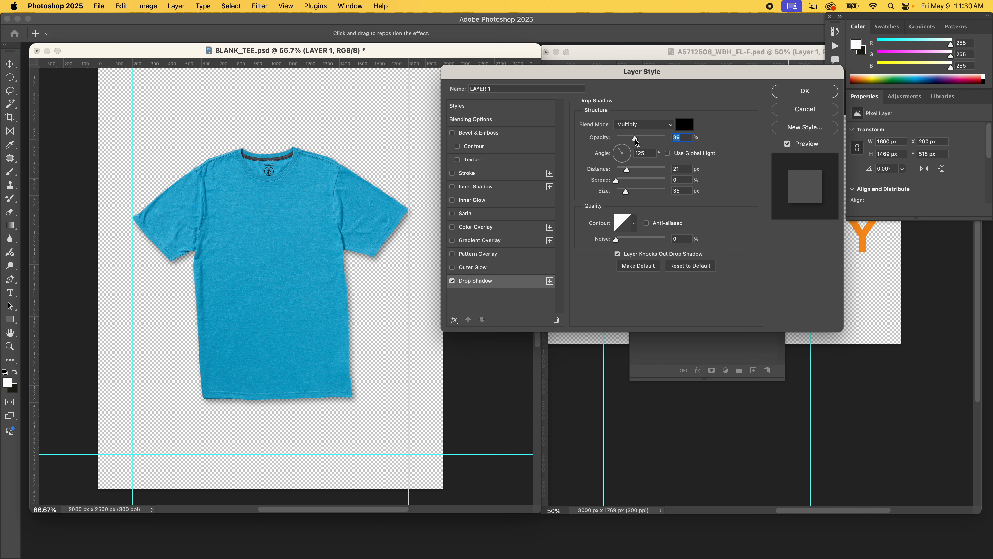
left_click(805, 91)
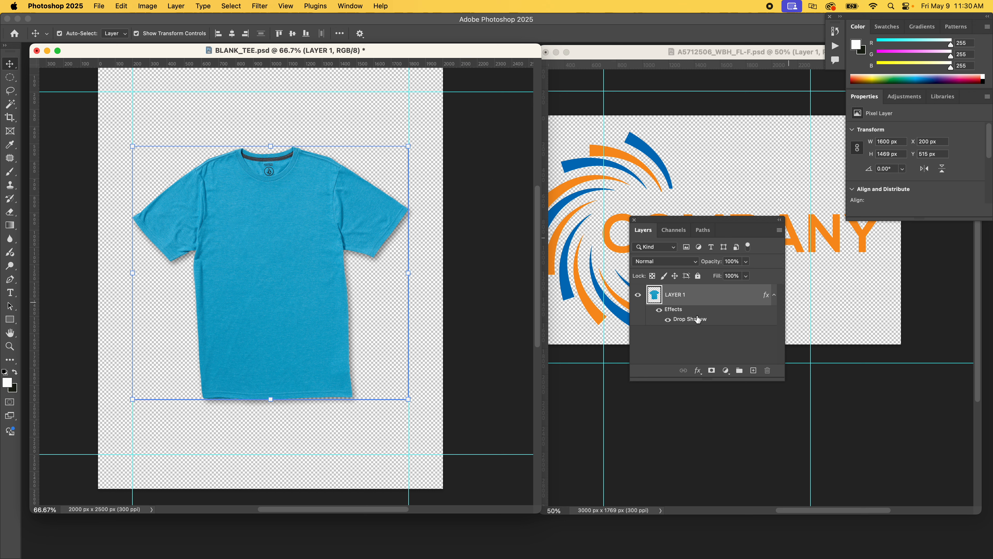
Copy the tee layer's layer style.
left_click_drag(725, 220, 647, 307)
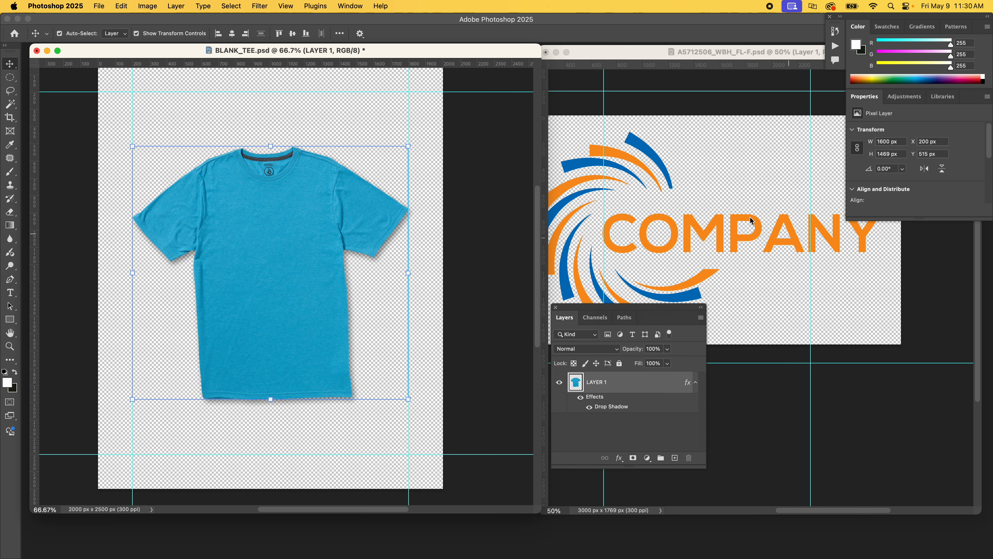
left_click(701, 318)
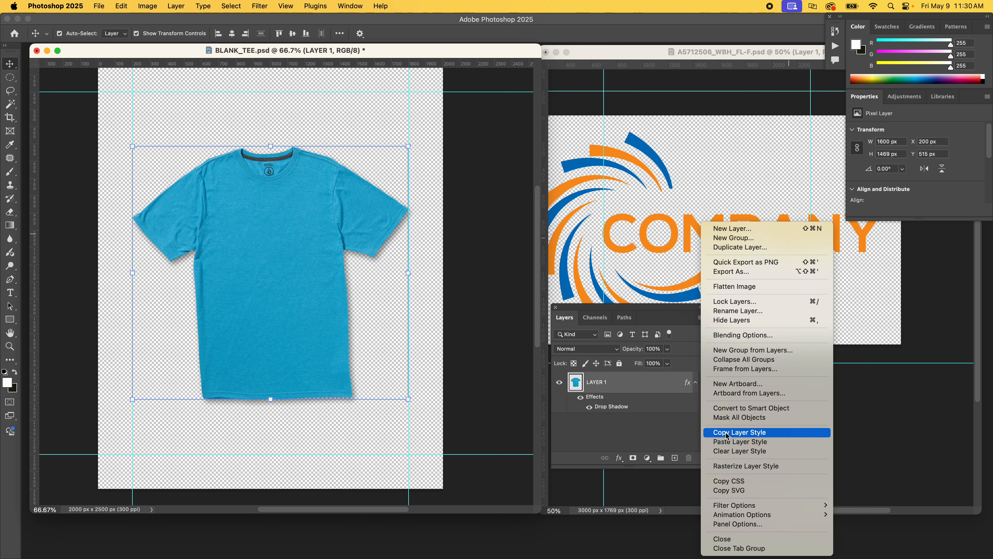
left_click(745, 432)
Paste the copied layer style onto the logo layer in the company logo document.
left_click(692, 228)
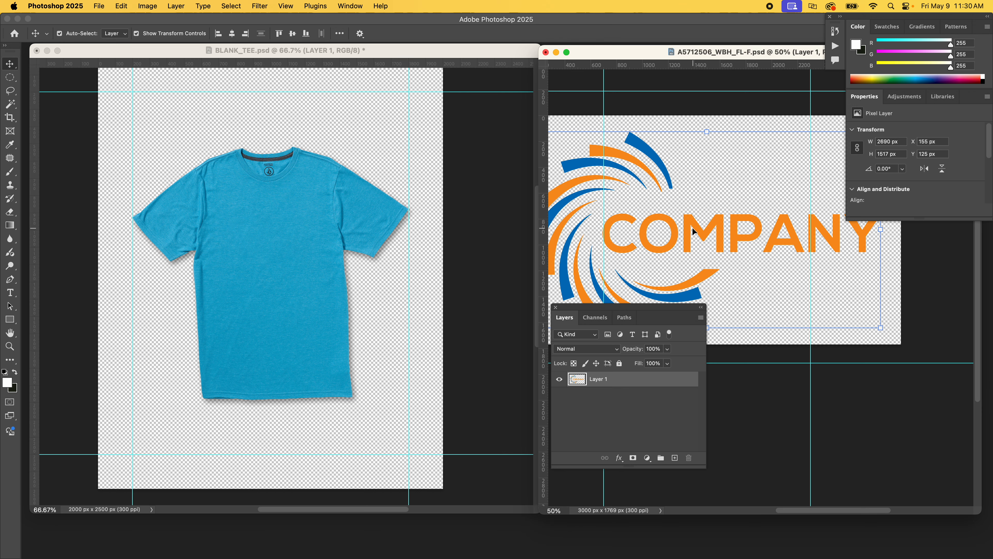
left_click(701, 318)
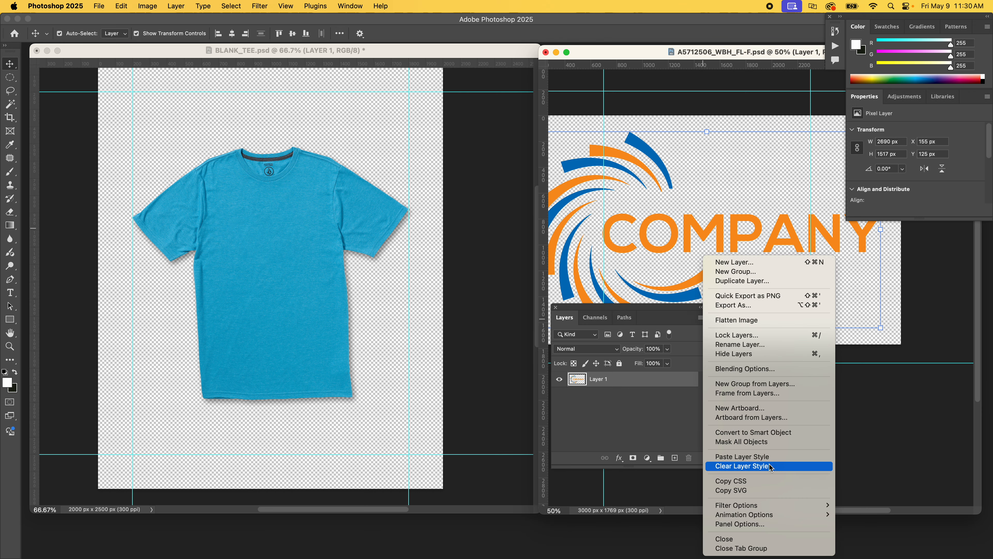
left_click(751, 456)
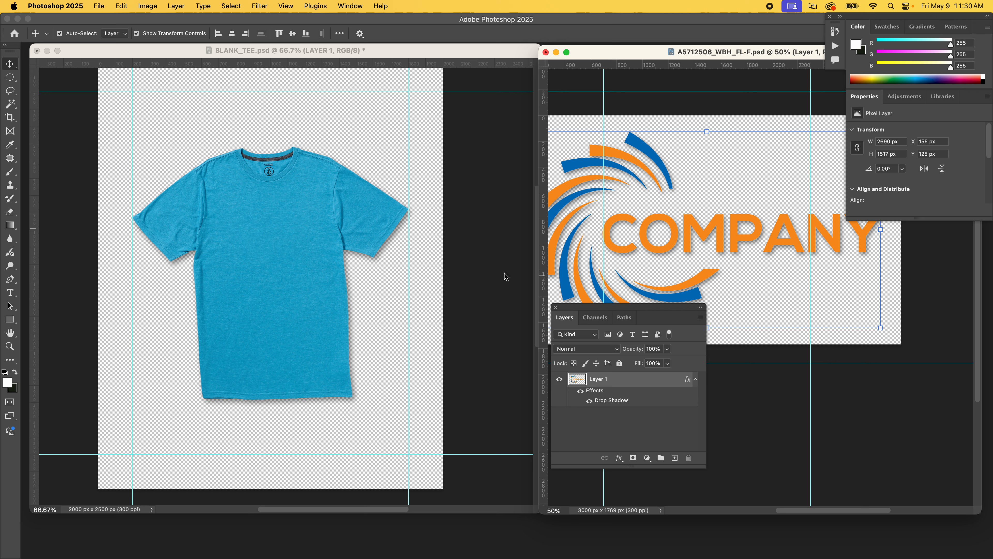
Delete the tee layer's drop shadow and paste the copied layer style back onto it.
left_click(383, 312)
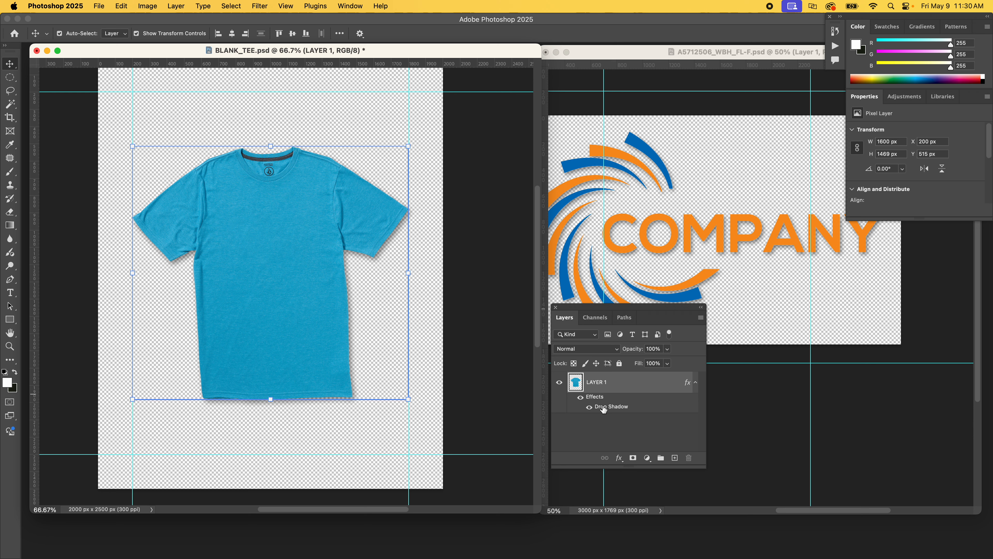
left_click_drag(600, 406, 689, 458)
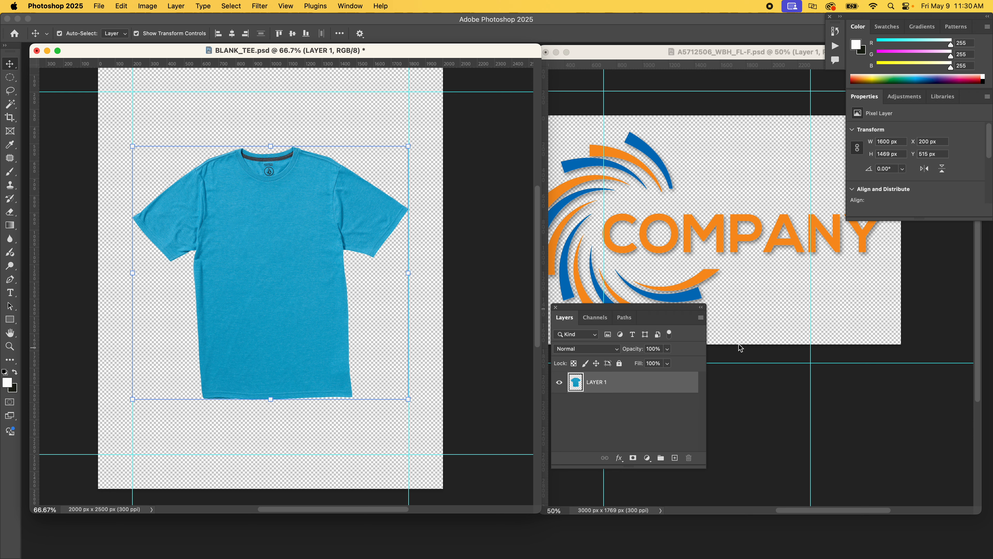
left_click(700, 317)
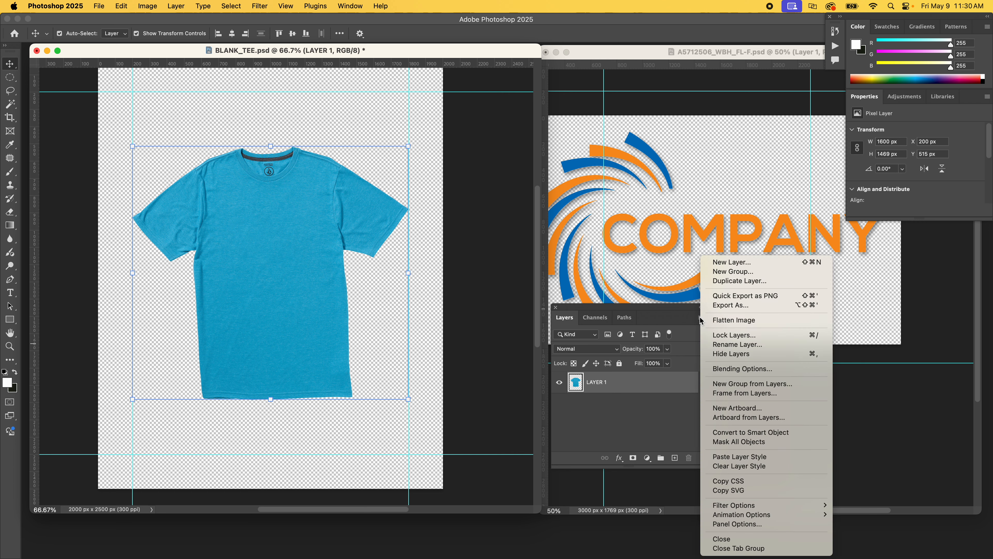
left_click(749, 457)
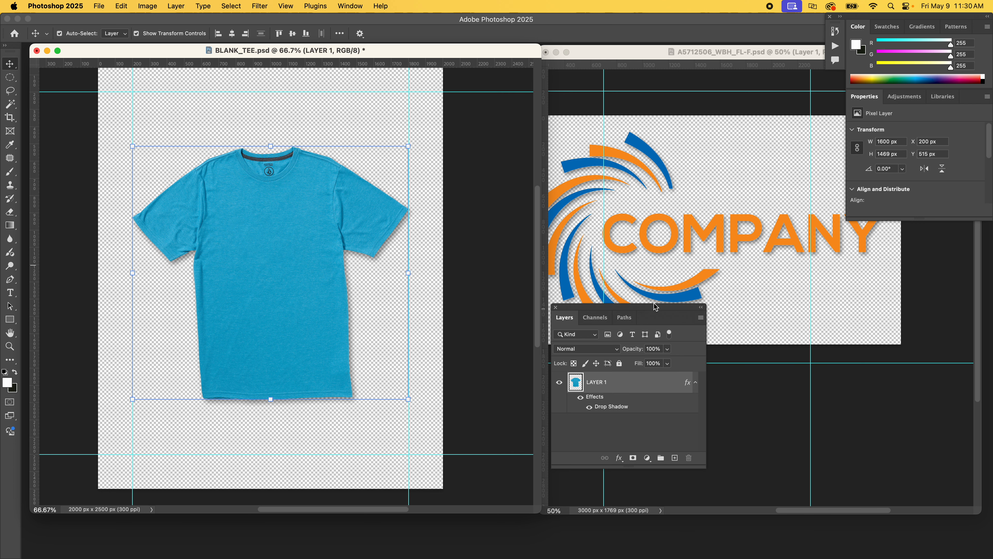
Remove the drop shadow from the tee layer and flatten the tee image.
left_click_drag(252, 54, 283, 55)
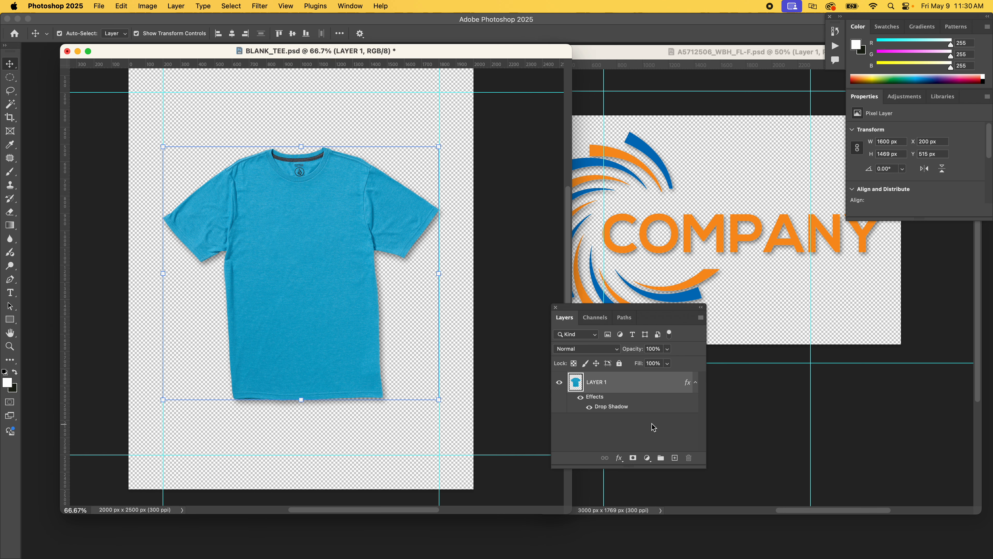
left_click_drag(611, 407, 689, 457)
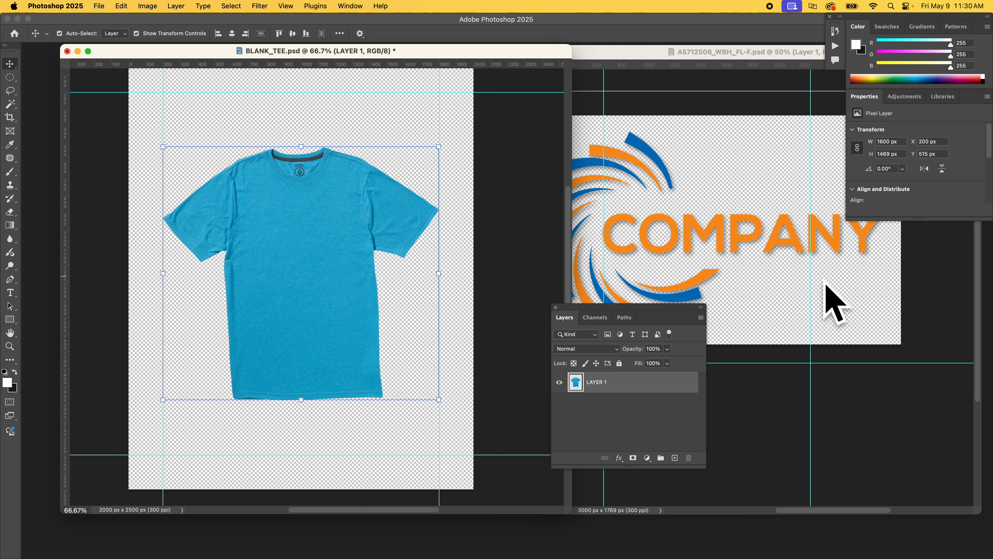
left_click(701, 318)
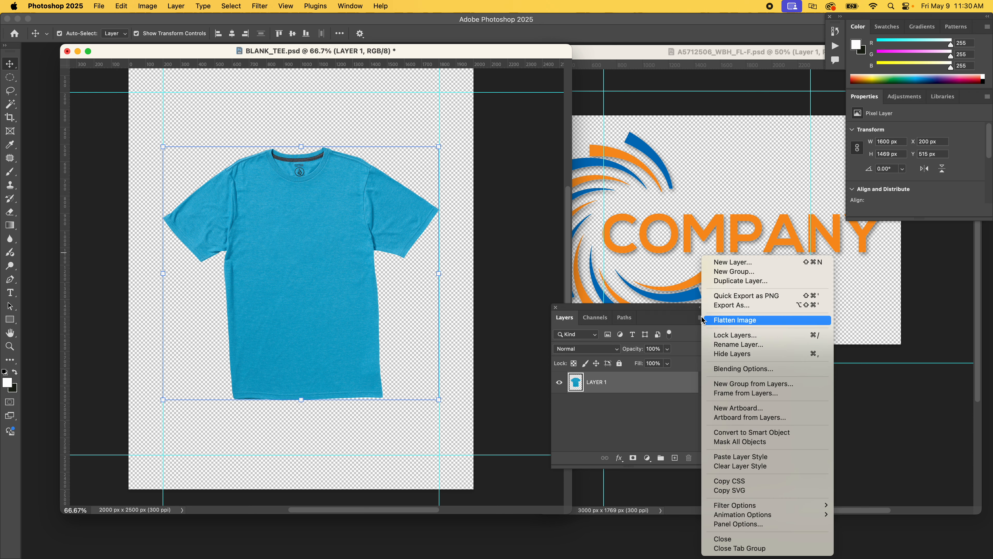
left_click(722, 320)
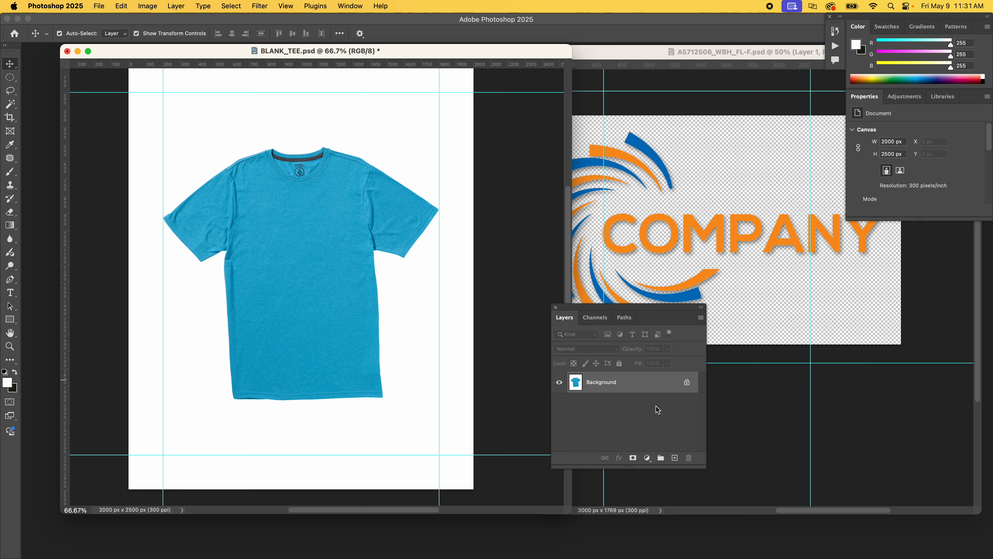
Try selecting the shirt with the Magic Wand and raise its tolerance to 75.
left_click_drag(203, 48, 193, 46)
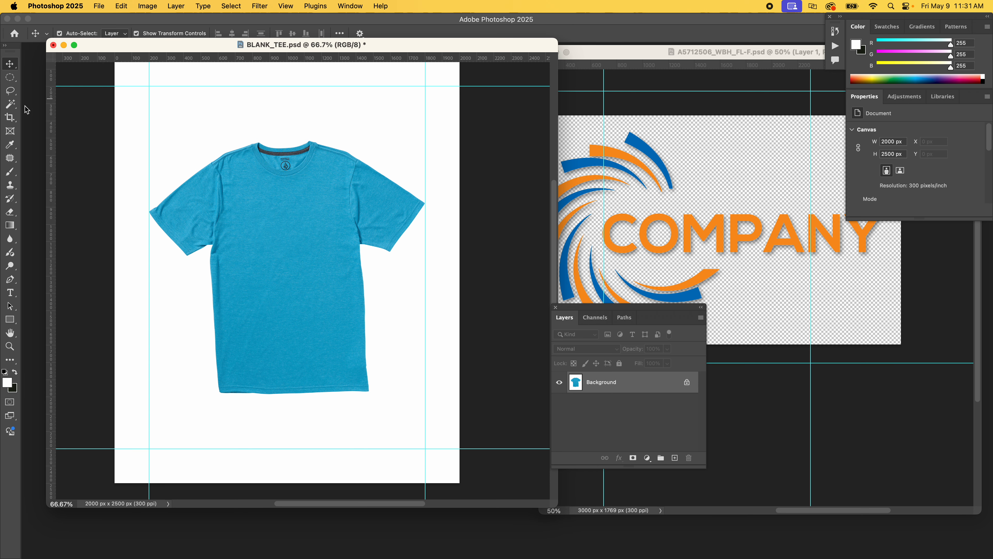
key("w")
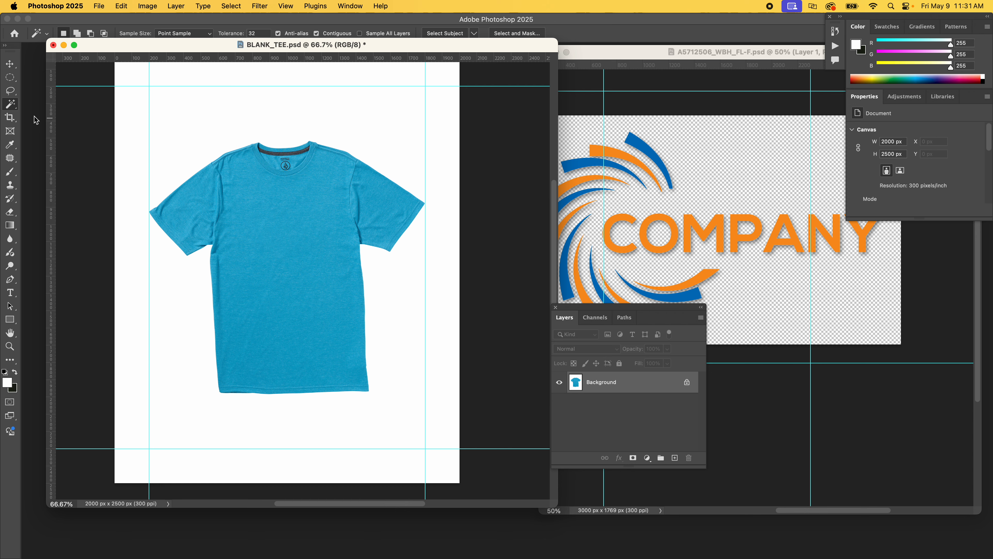
left_click_drag(13, 106, 60, 122)
left_click(301, 223)
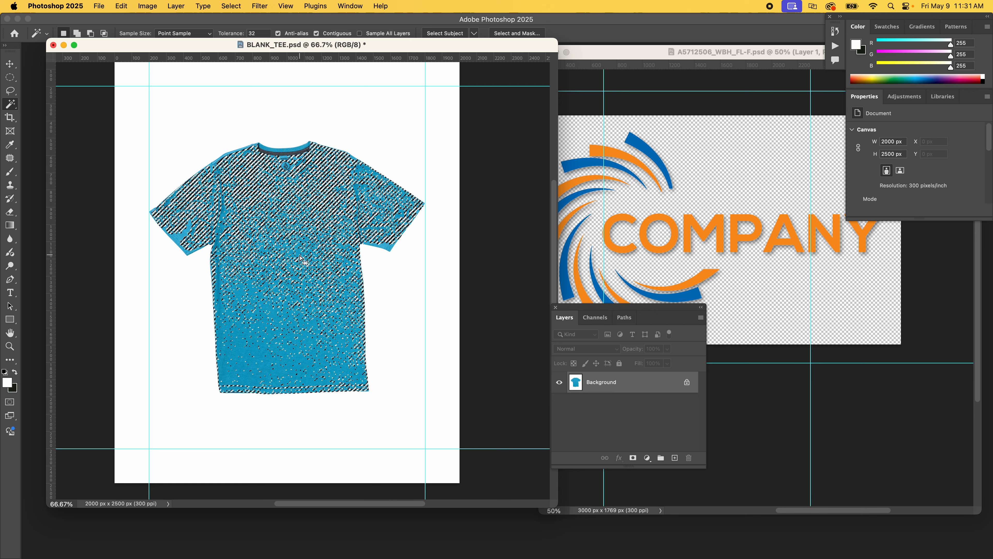
left_click(266, 33)
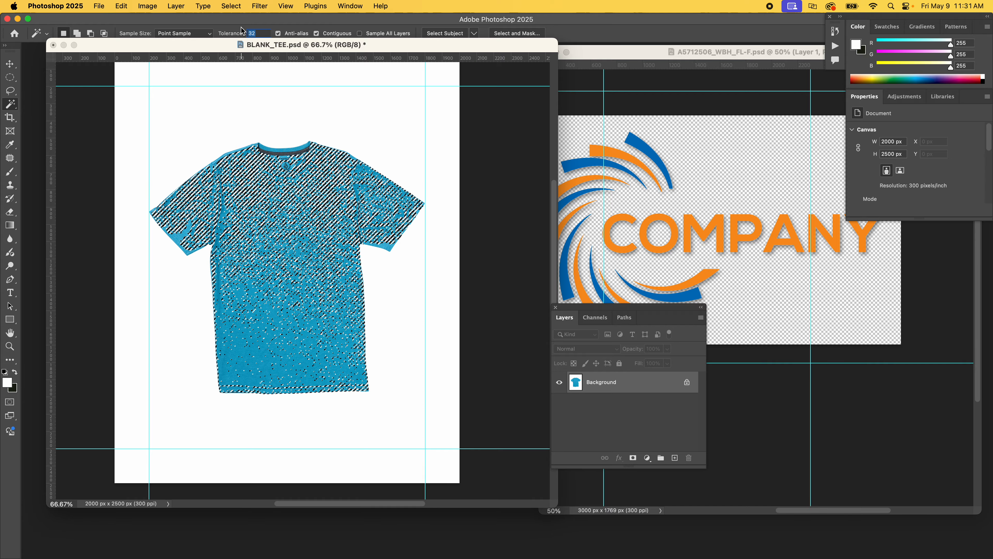
type("75")
key("Return")
Reselect the shirt with the Magic Wand at tolerance 75 and clear the selection.
left_click(230, 6)
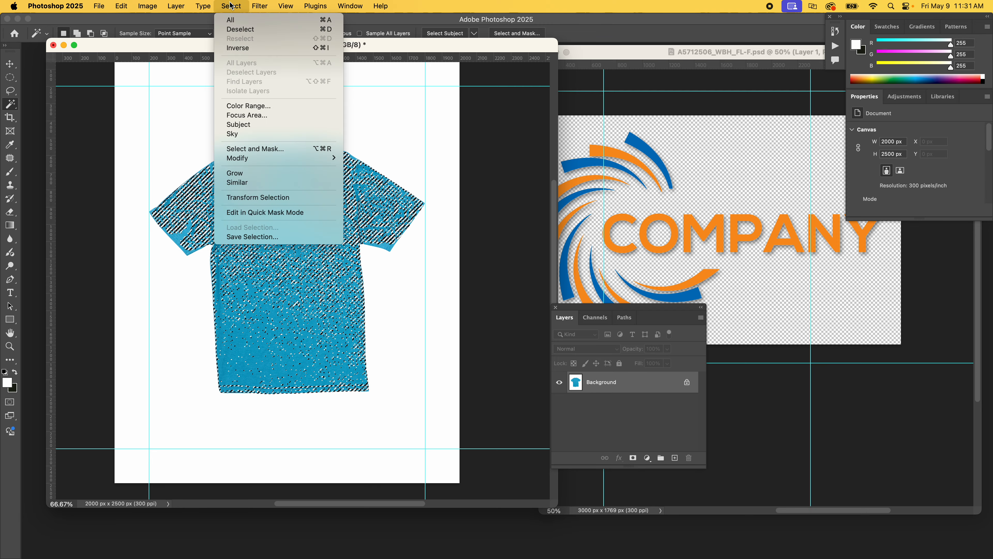
left_click(235, 29)
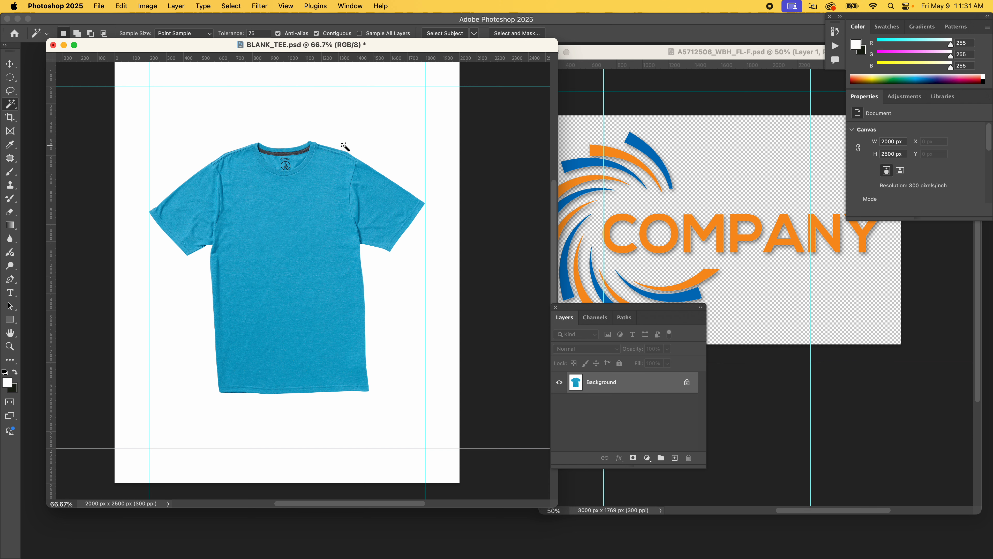
left_click(294, 227)
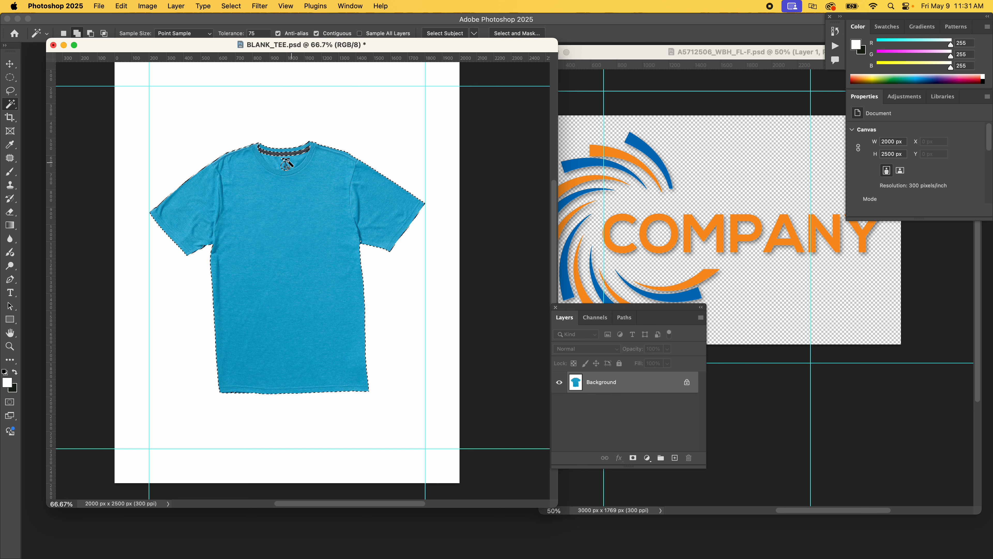
left_click(10, 64)
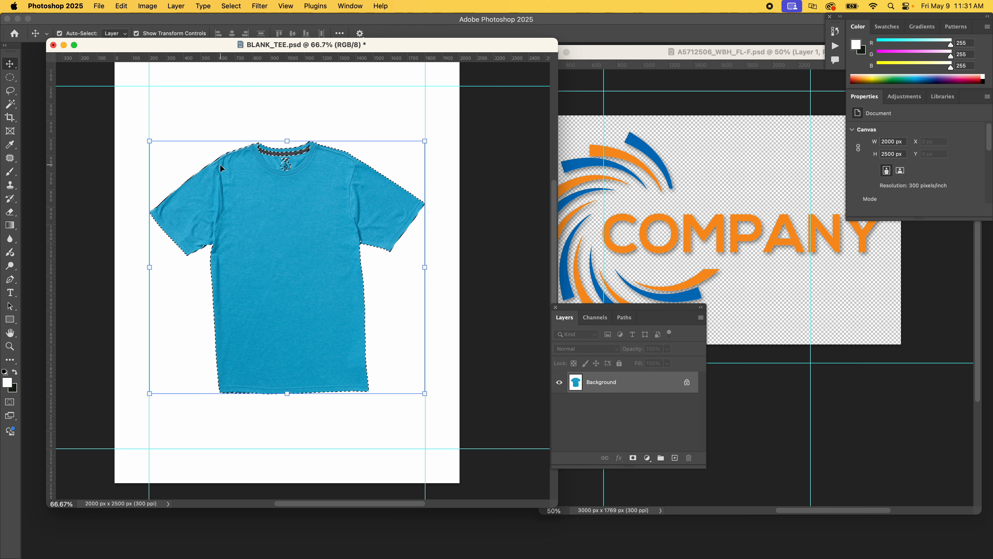
key("super+d")
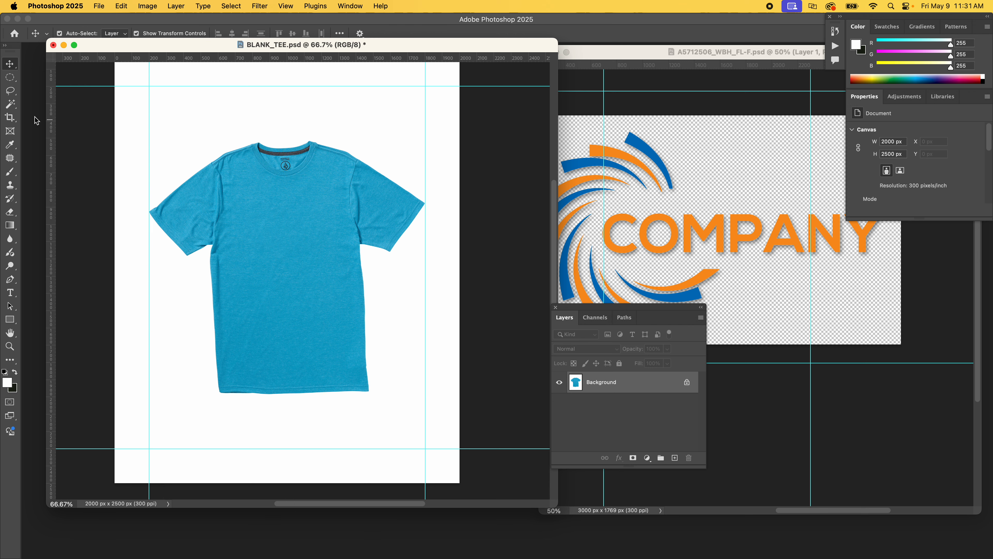
Select the shirt with the Object Selection Tool by enclosing it in a rectangle.
left_click(16, 105)
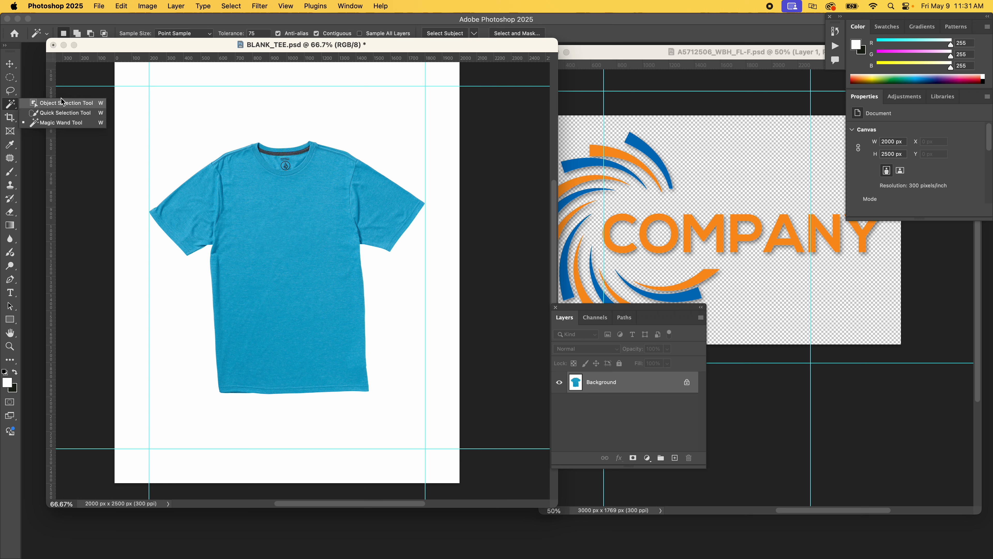
left_click(61, 105)
left_click_drag(138, 111, 432, 408)
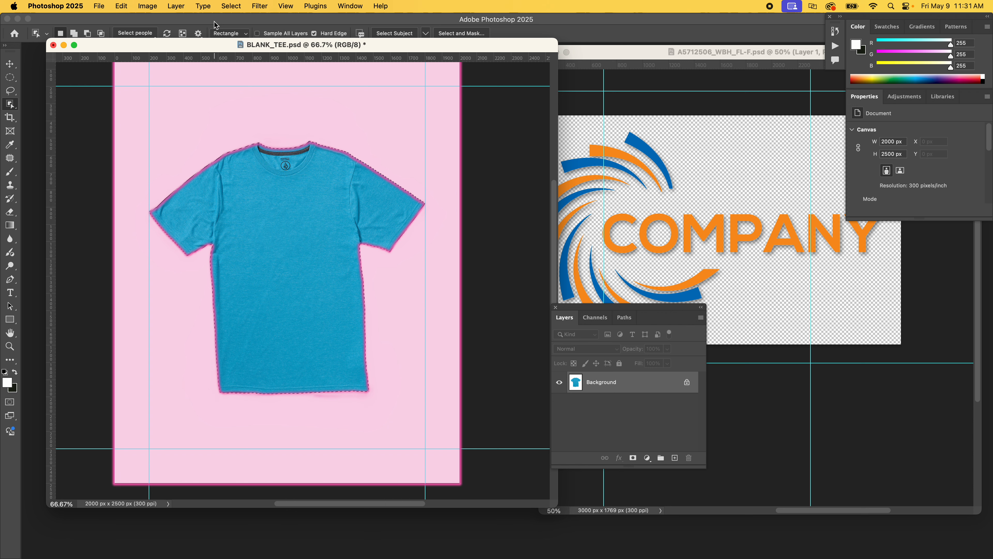
Copy the selected shirt onto a new layer.
key("v")
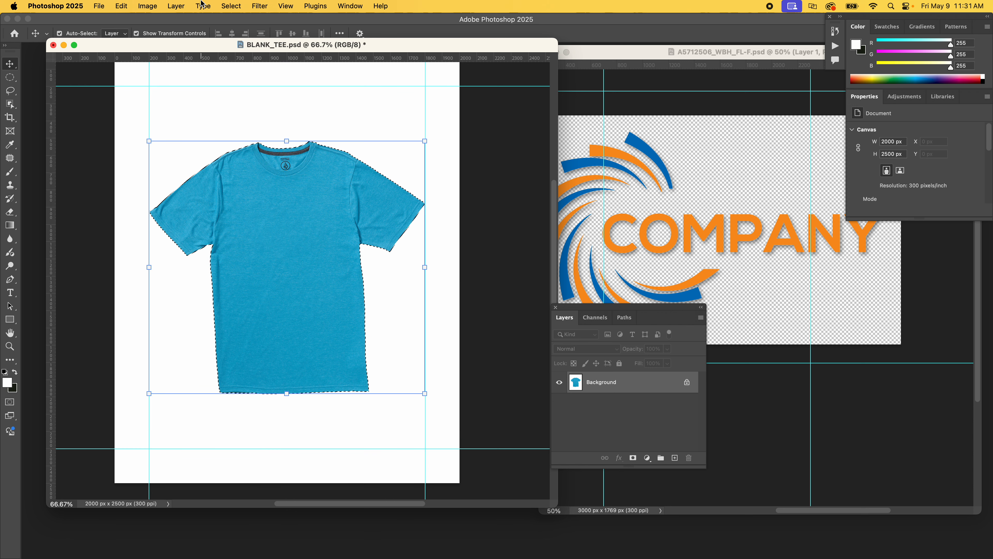
left_click(175, 6)
mouse_move(234, 20)
left_click(354, 110)
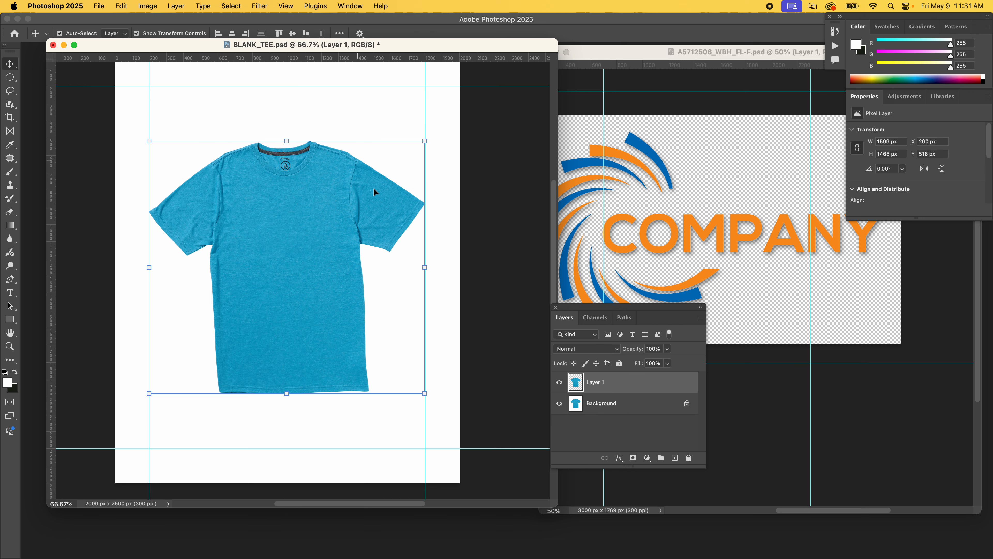
Delete the Background layer and paste the copied drop shadow style onto the new shirt layer.
left_click(560, 403)
left_click(559, 403)
left_click_drag(593, 411, 689, 457)
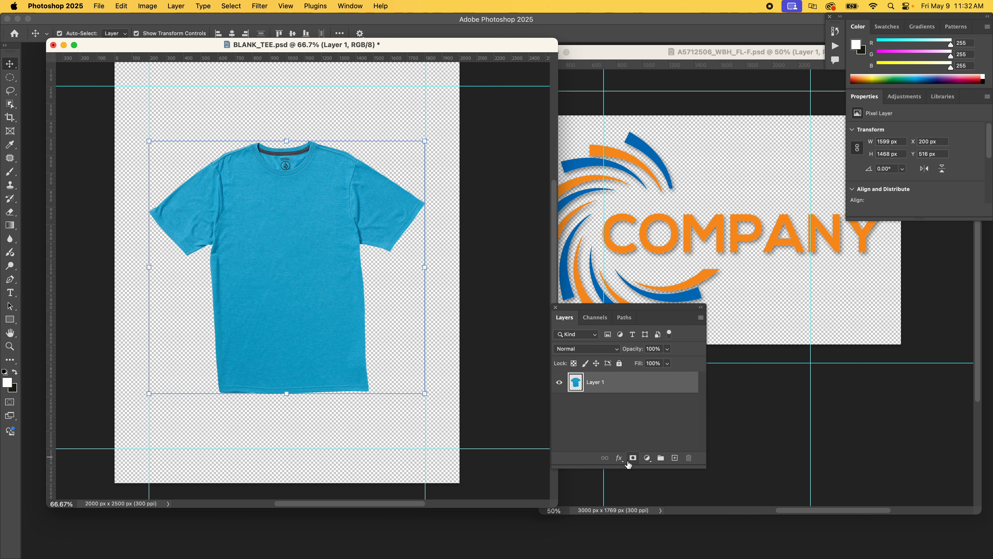
left_click(701, 318)
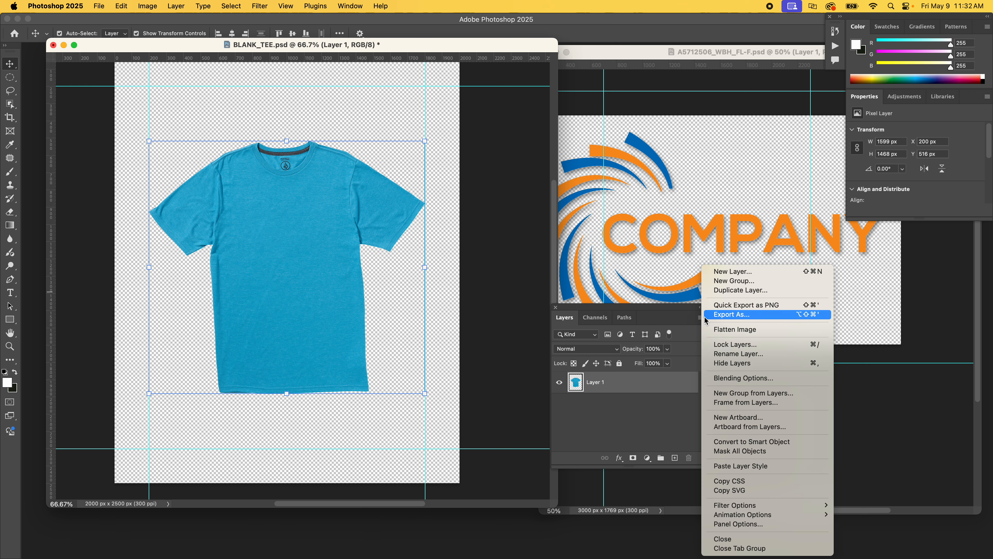
left_click(757, 469)
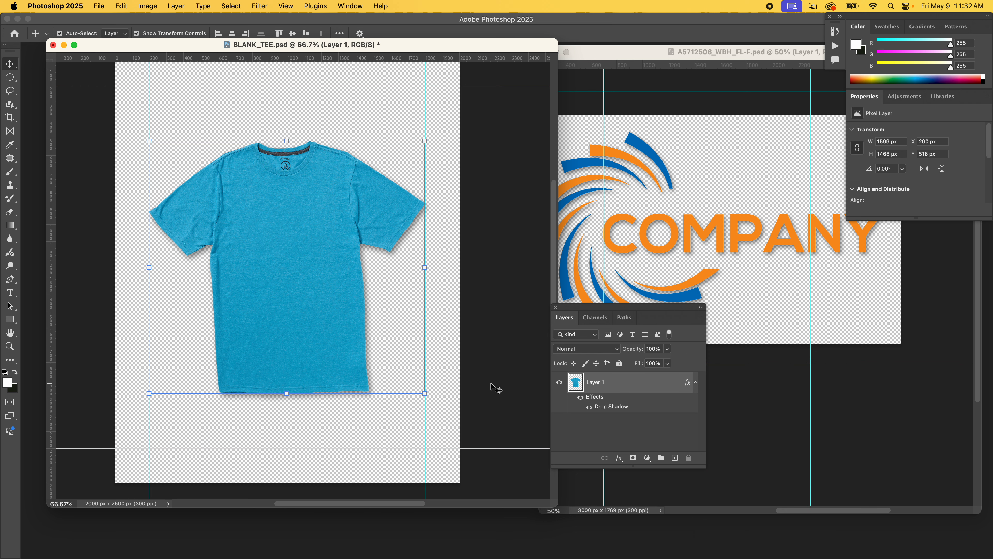